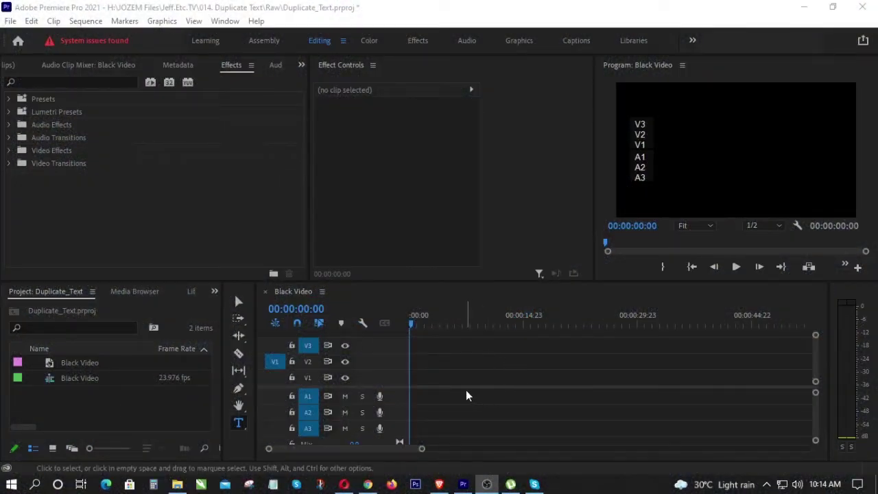
Type the title 'Jeff ETC TV' onto the Program Monitor frame.
click(238, 425)
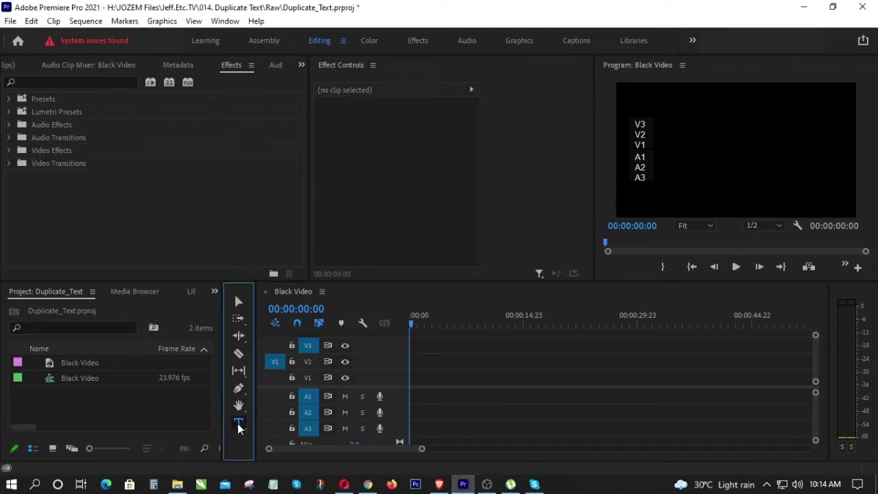
click(701, 136)
text(Jeff)
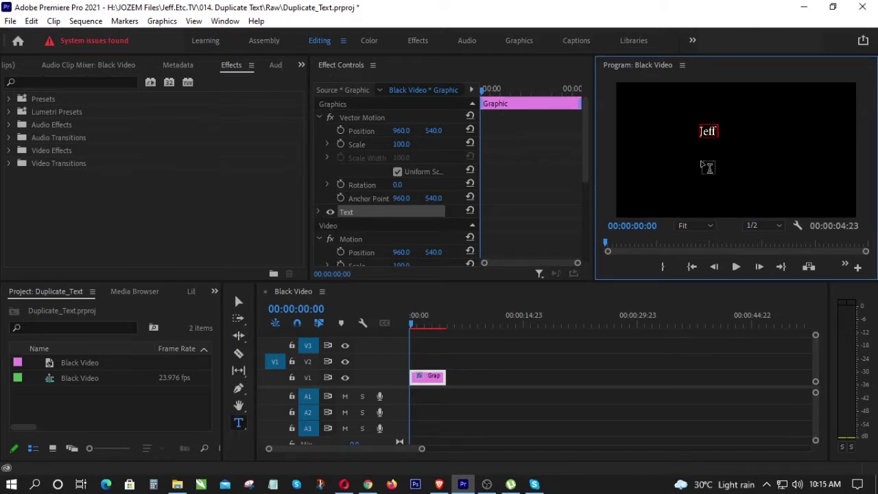
text( ETC)
text( TV)
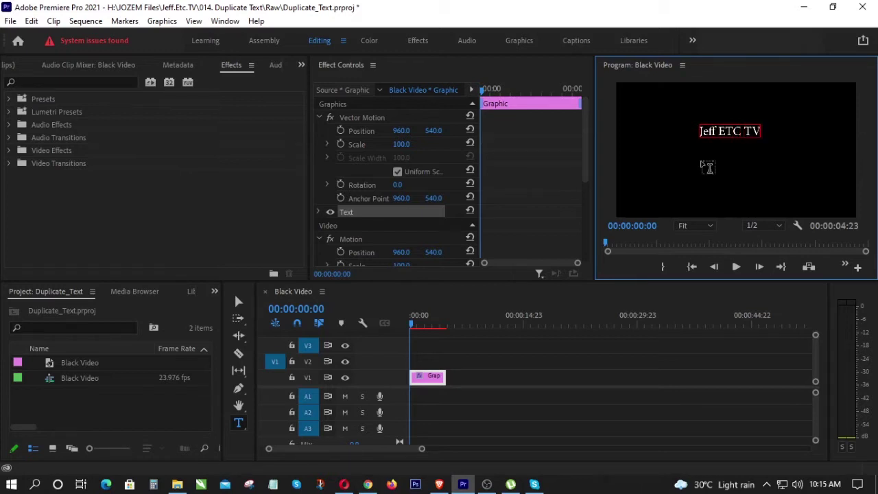
Enlarge the 'Jeff ETC TV' title and centre it near the top of the frame.
click(240, 303)
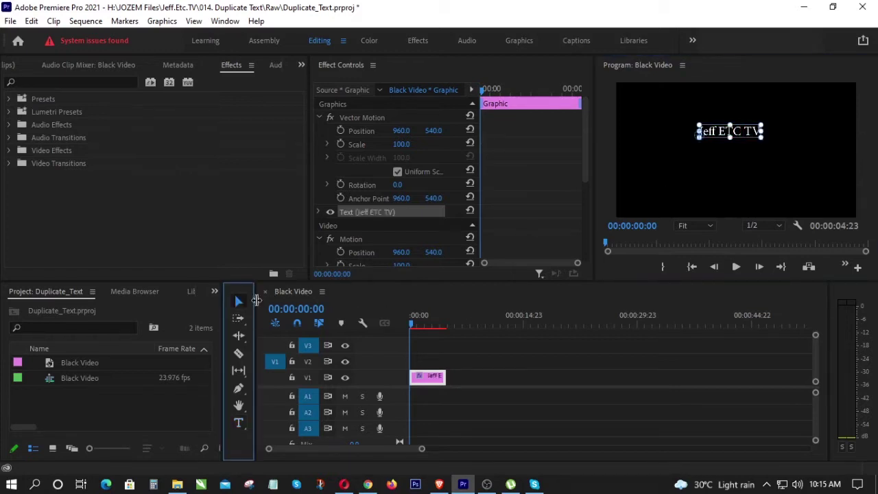
drag(762, 137, 785, 153)
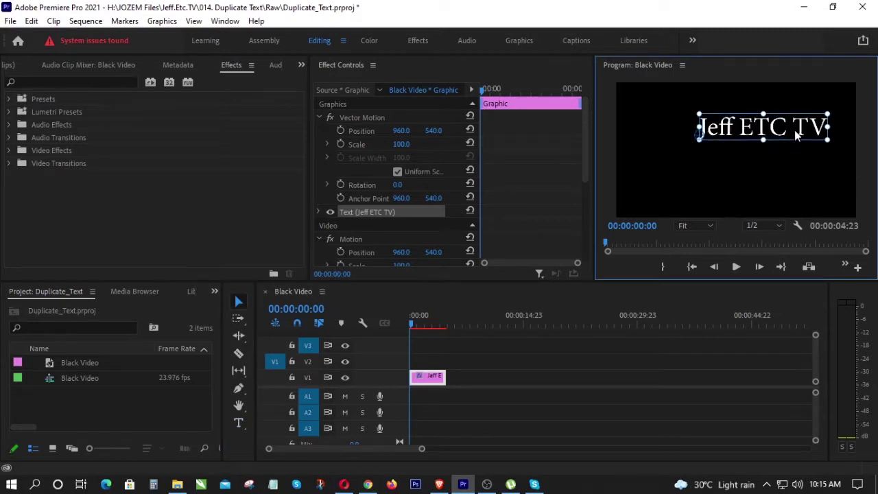
drag(803, 133, 771, 137)
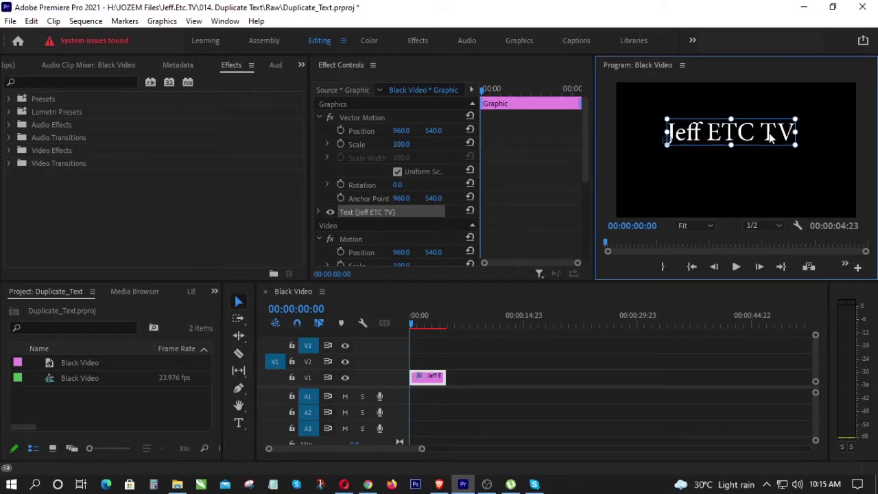
click(520, 298)
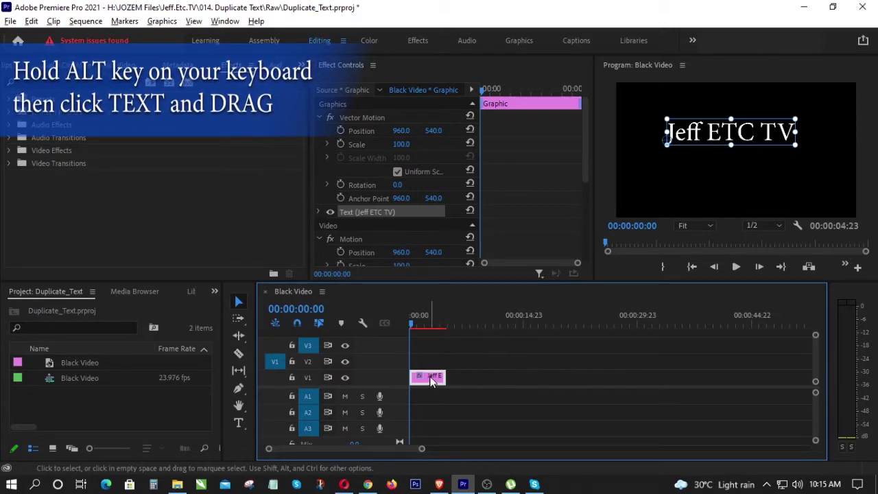
Duplicate the Jeff ETC TV title clip just after the original on V1.
drag(431, 382, 493, 381)
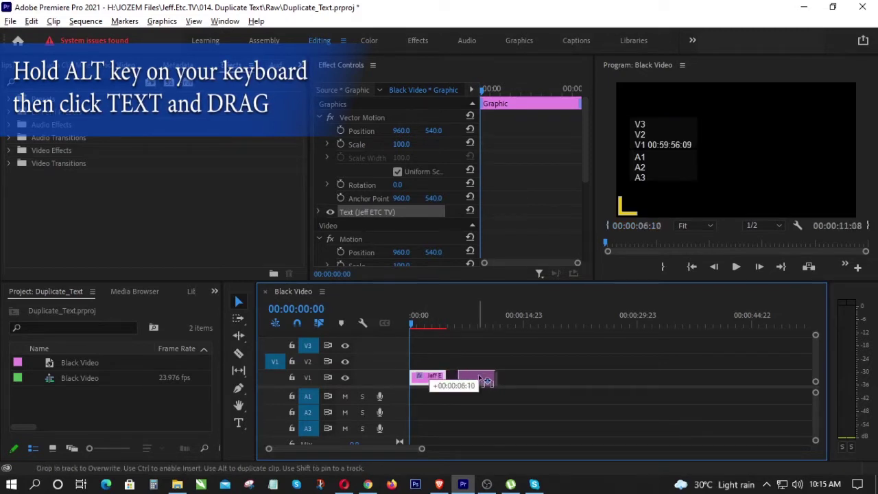
drag(493, 382, 481, 381)
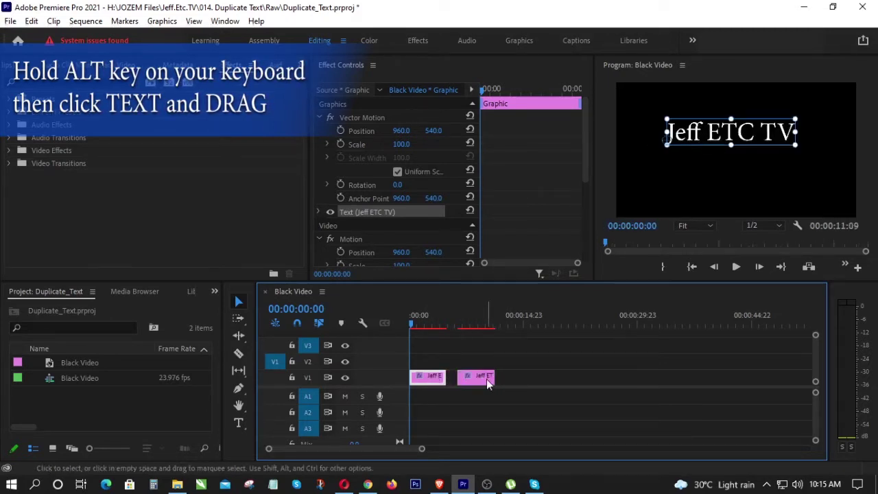
click(482, 381)
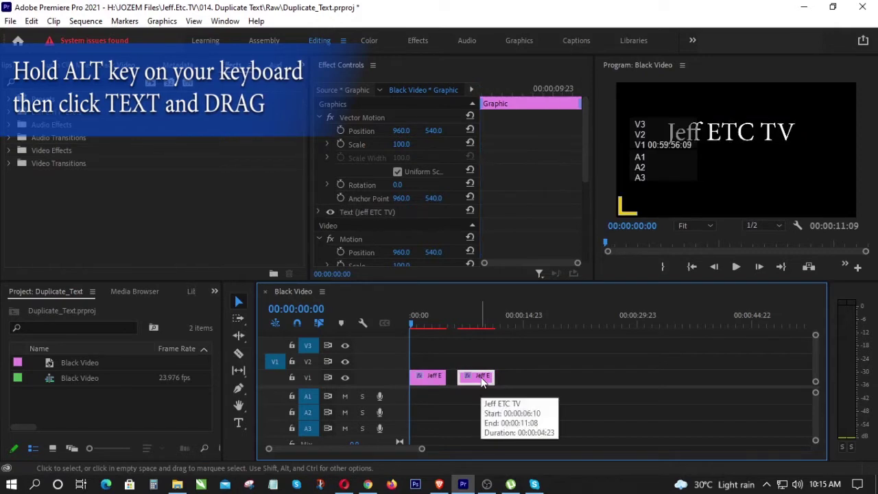
key(d)
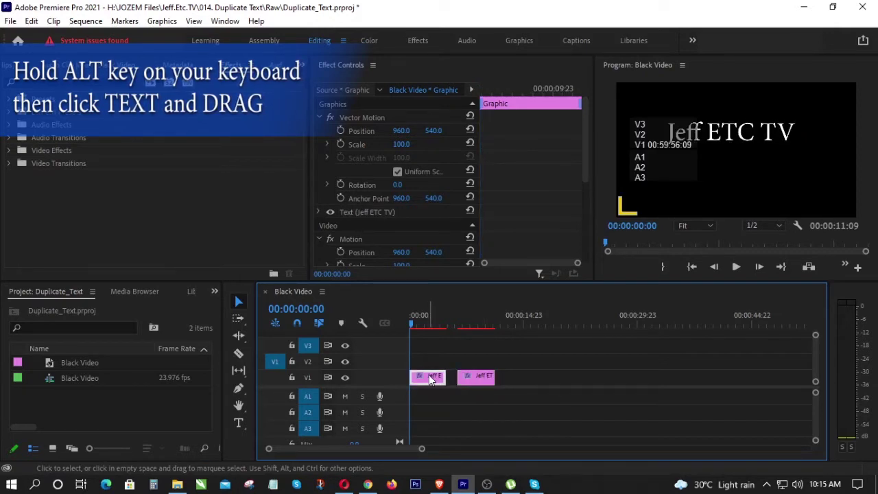
click(474, 377)
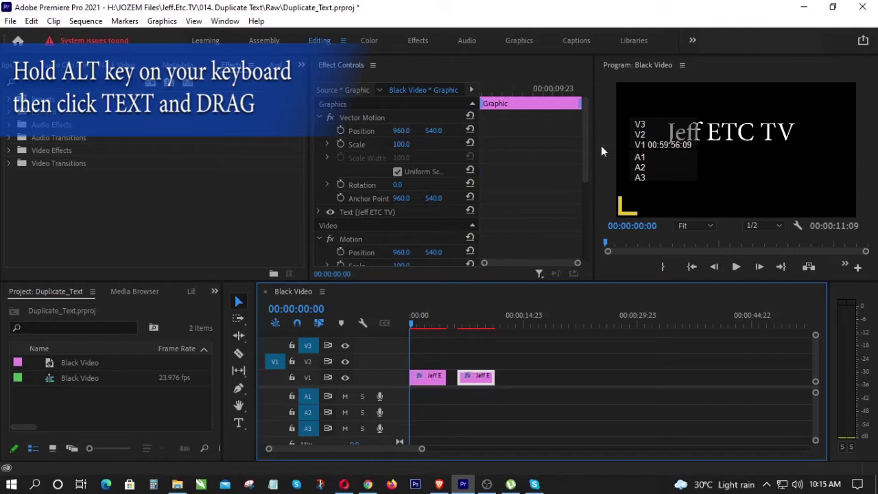
Try moving the title text lower in the frame, then undo the move.
click(742, 141)
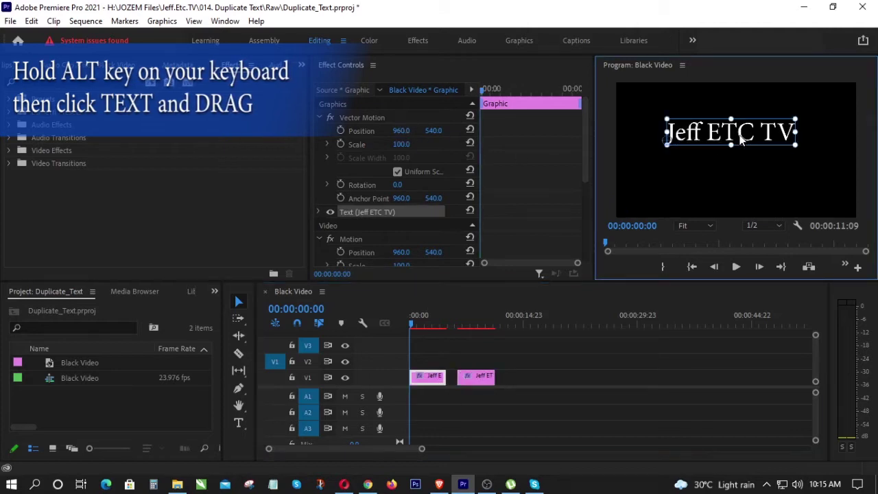
drag(741, 140, 740, 165)
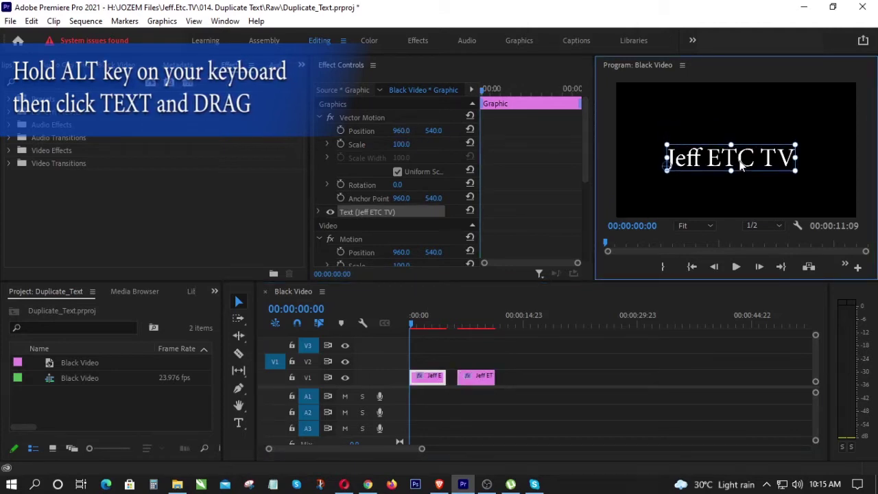
drag(740, 162, 735, 162)
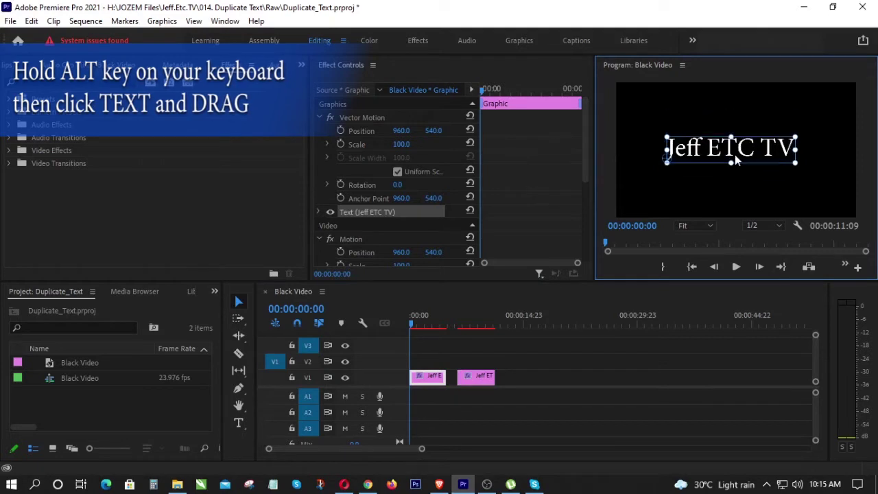
key(ctrl+z)
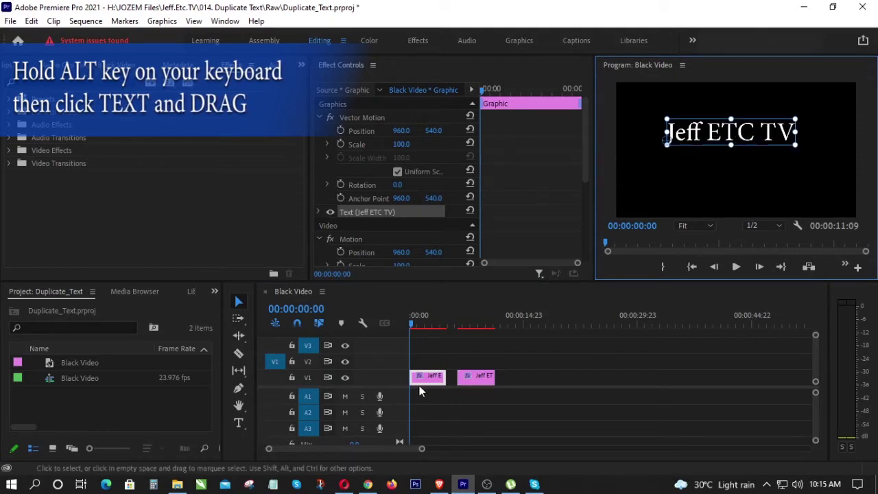
Move the duplicate title clip onto V2 directly above the original at 00:00:00:00.
click(452, 383)
mouse_move(431, 381)
mouse_down()
mouse_move(482, 383)
mouse_move(466, 371)
mouse_up()
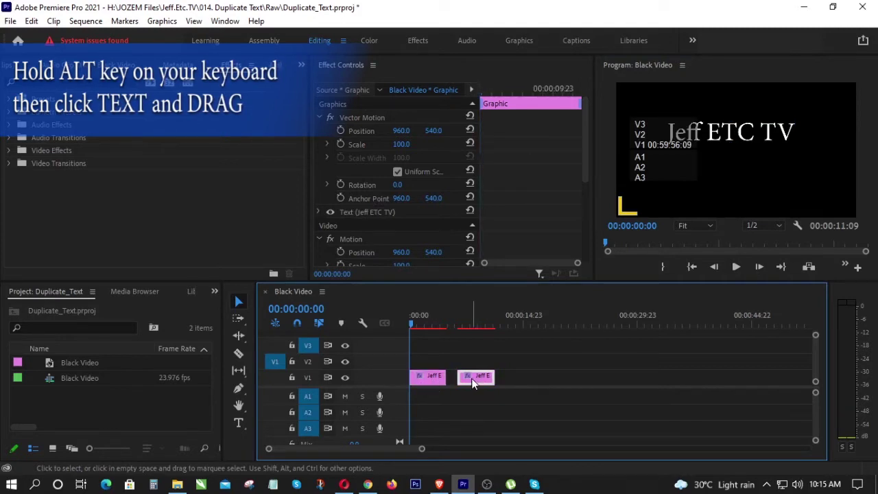
drag(466, 371, 426, 362)
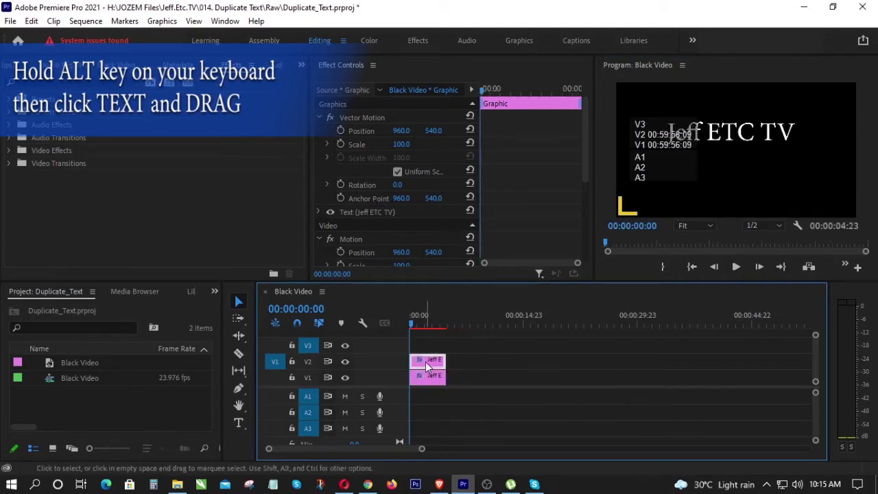
At one second in, move the top title down to reveal the other copy.
drag(416, 328, 421, 328)
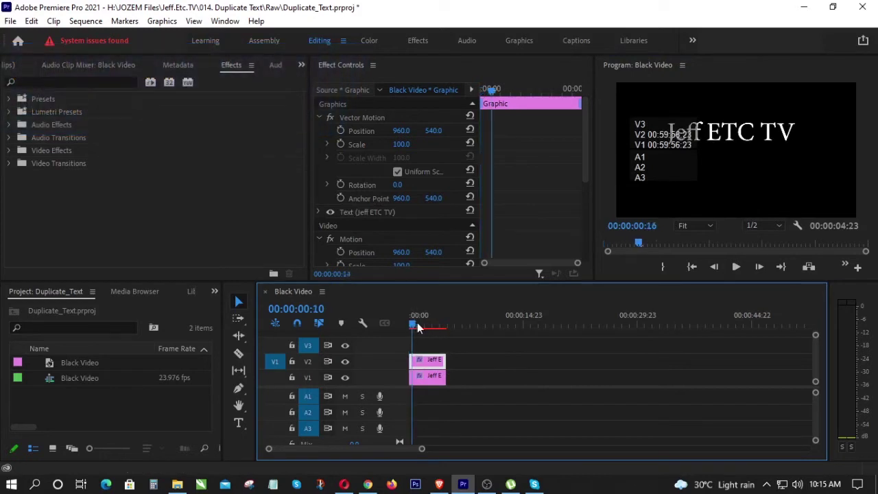
click(745, 141)
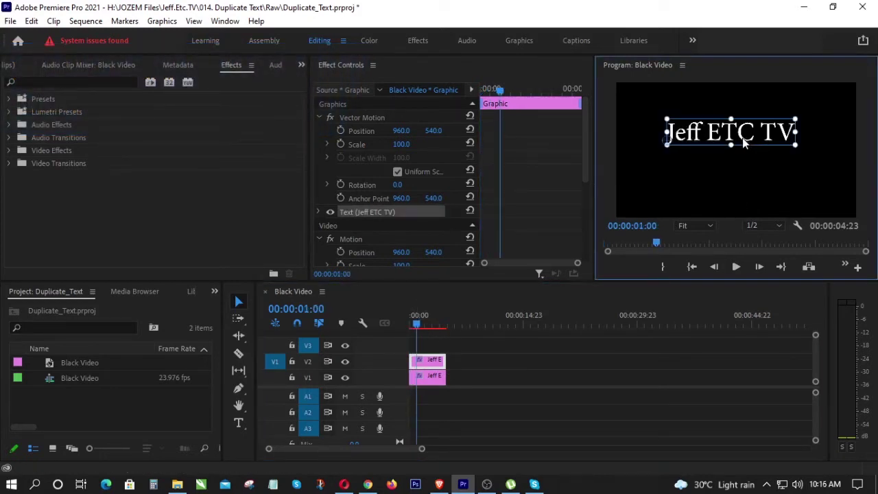
drag(744, 140, 745, 177)
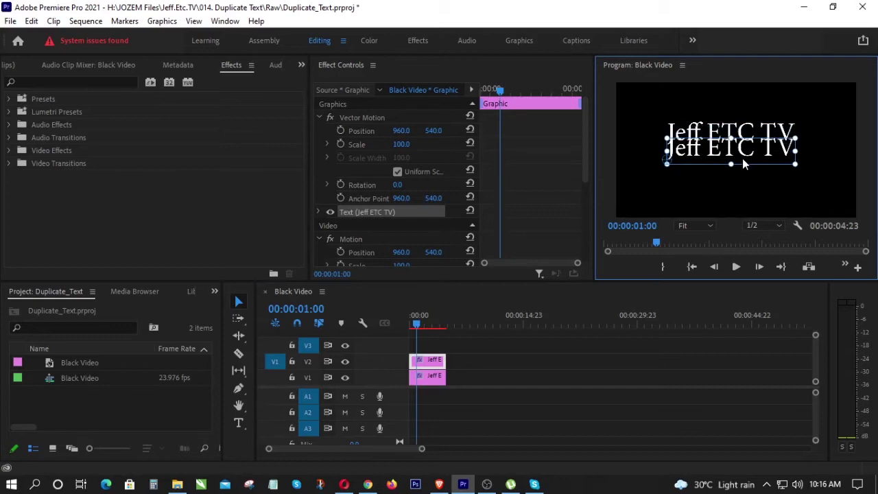
Place the duplicated title clip on the track below and select the lower Jeff ETC TV text.
drag(425, 369, 436, 365)
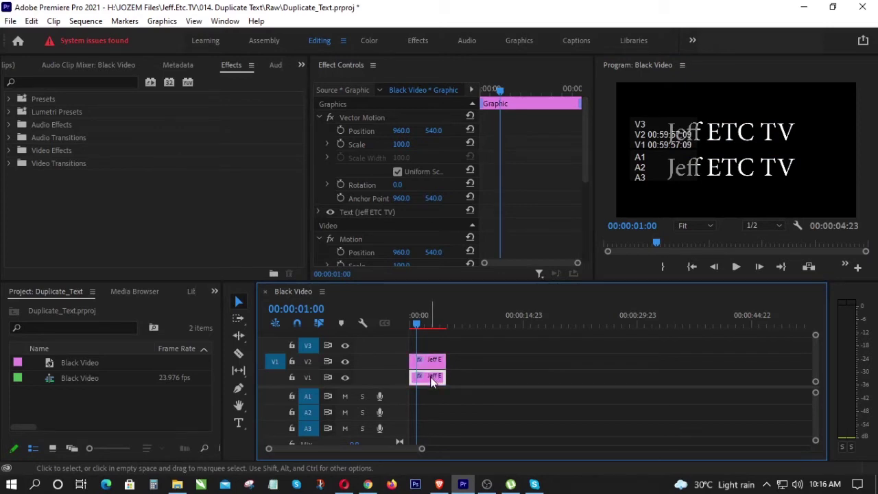
drag(430, 377, 430, 377)
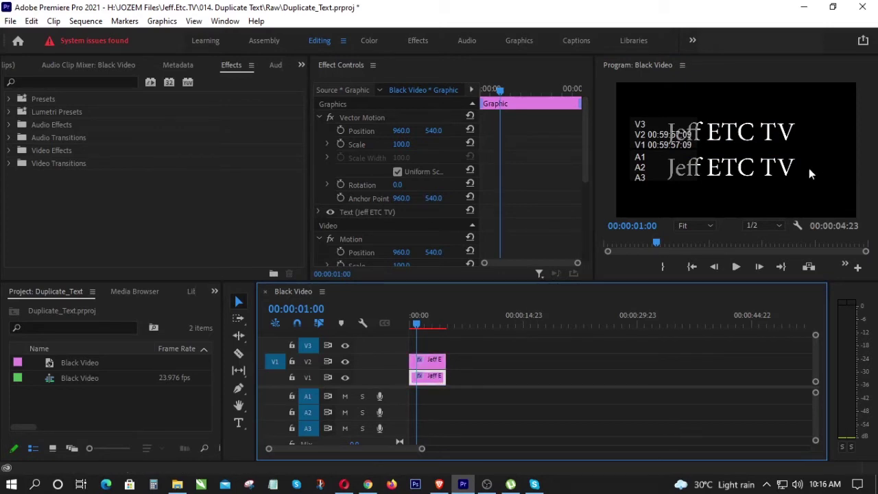
click(770, 173)
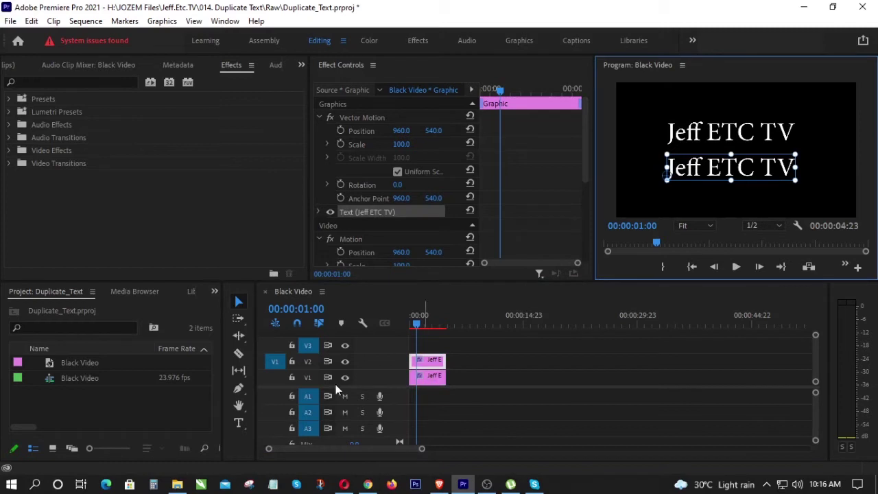
click(240, 423)
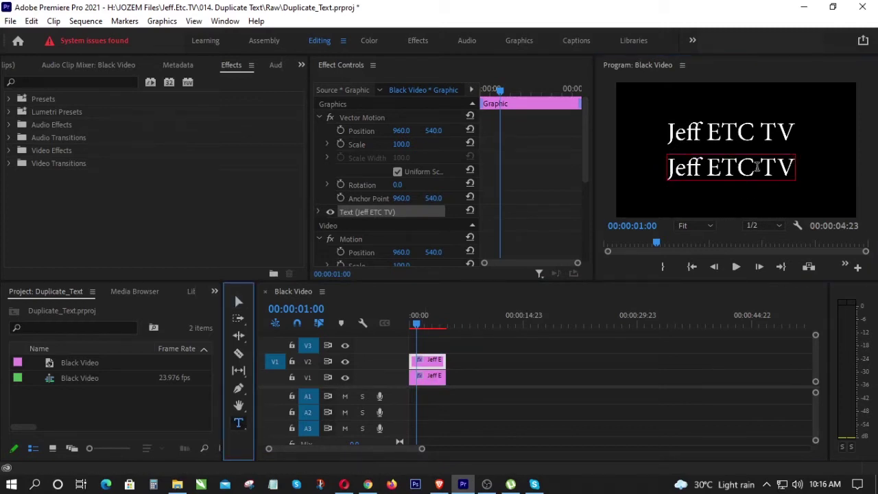
Replace the lower line's text with 'SUBSCRIBED'.
drag(793, 168, 701, 173)
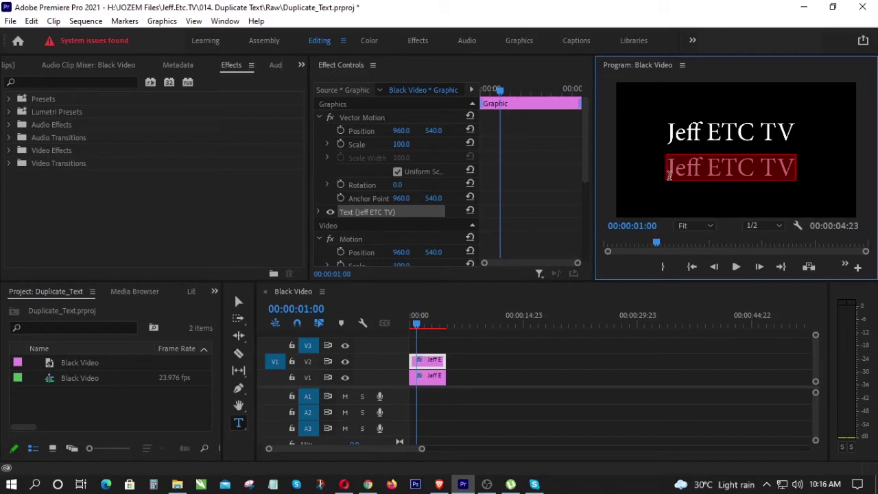
text(p)
key(BackSpace)
text(PLEAS)
key(BackSpace)
key(BackSpace)
key(BackSpace)
key(BackSpace)
key(BackSpace)
text(SUBSCRIBED)
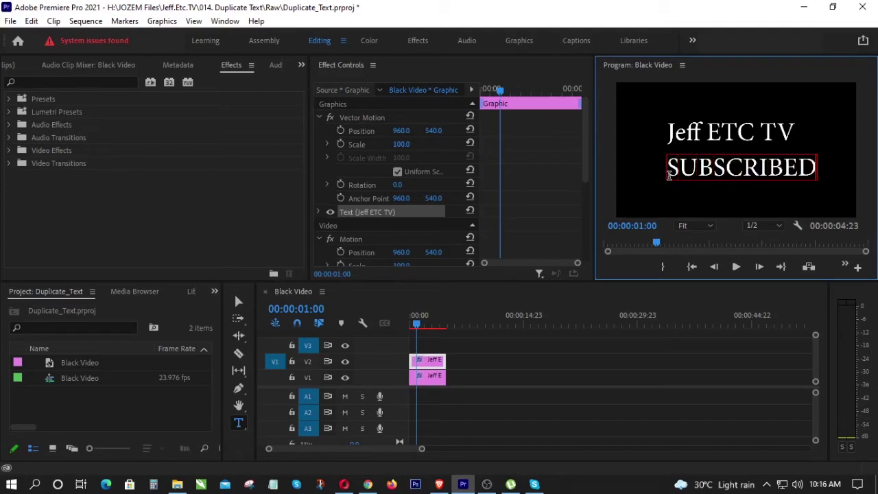
key(Escape)
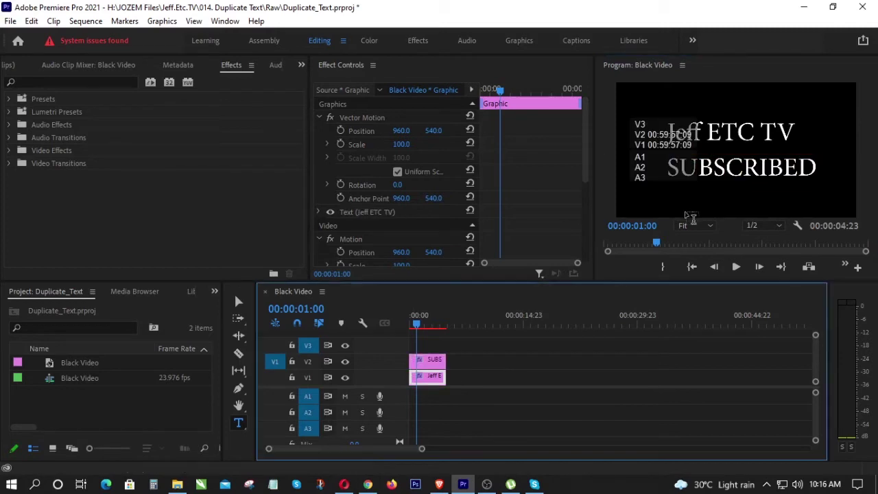
Shift SUBSCRIBED left so it sits centred under the Jeff ETC TV title.
click(728, 167)
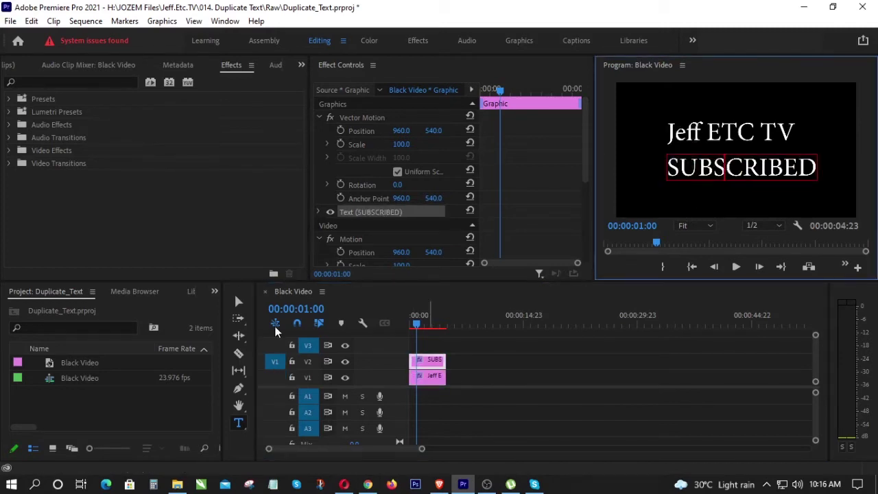
click(238, 302)
drag(794, 180, 785, 180)
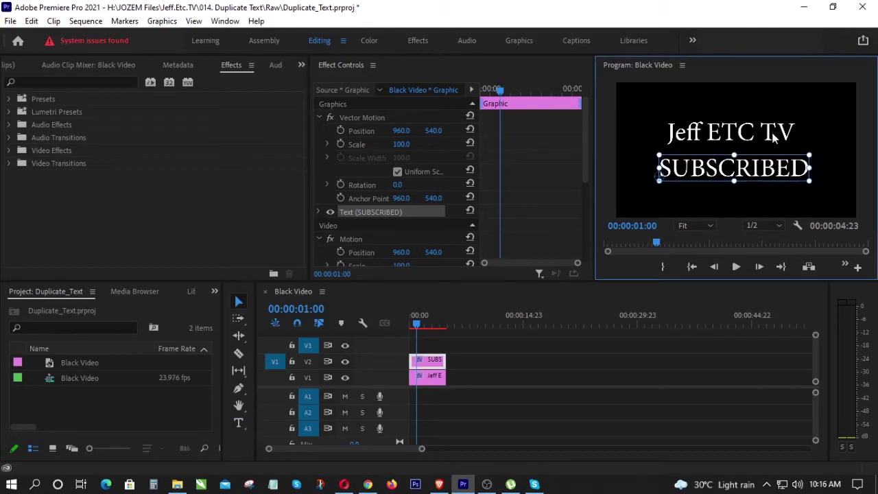
click(772, 137)
Place a copy of the SUBSCRIBED clip after the stacked title clips on V2.
drag(433, 362, 434, 367)
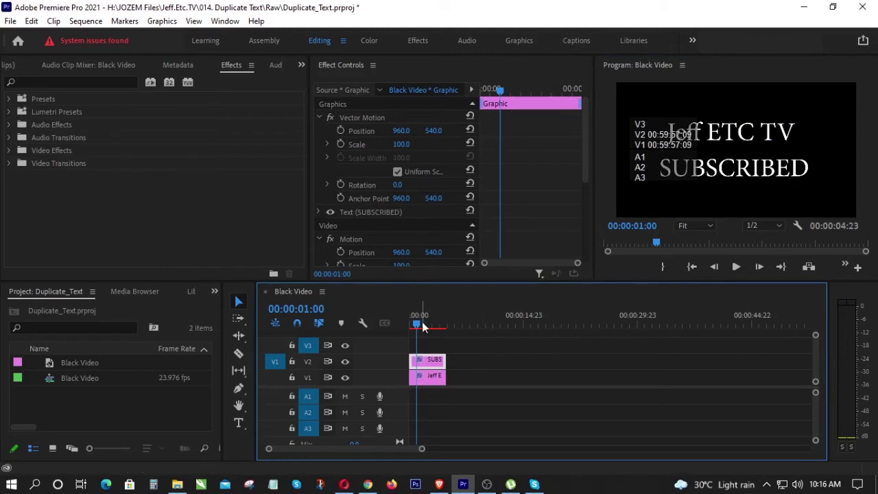
mouse_move(419, 327)
mouse_down()
mouse_move(464, 323)
mouse_move(418, 323)
mouse_up()
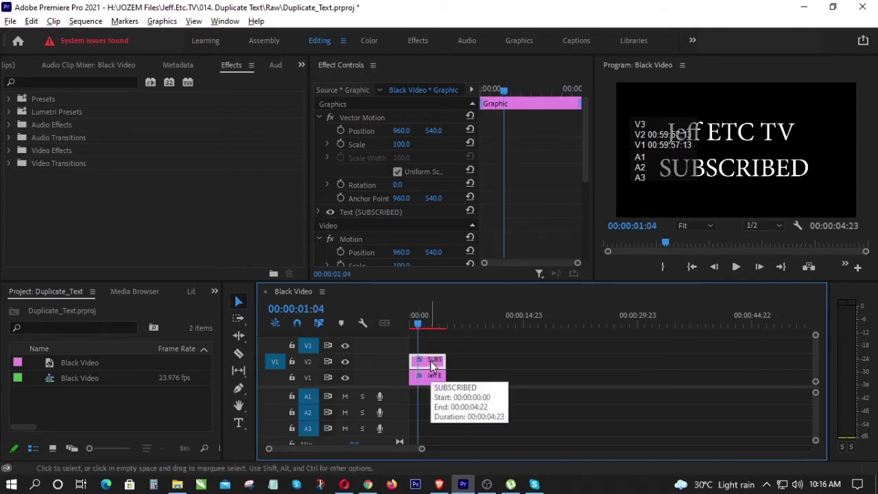
drag(432, 366, 471, 367)
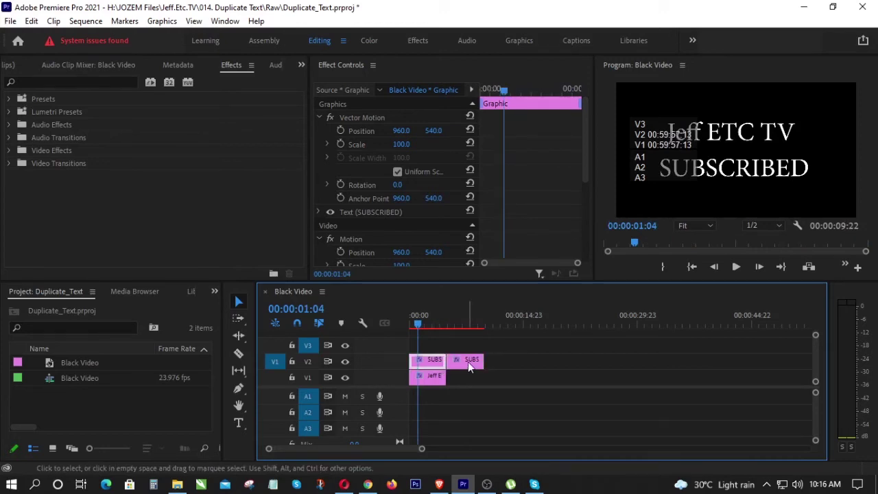
Change the copied SUBSCRIBED clip's text to 'THANK YOU'.
click(468, 362)
drag(418, 323, 456, 328)
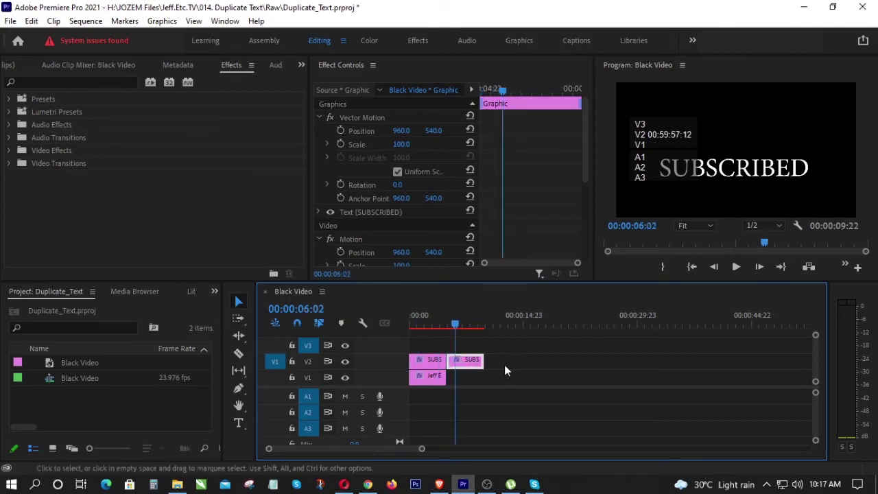
click(239, 423)
click(774, 168)
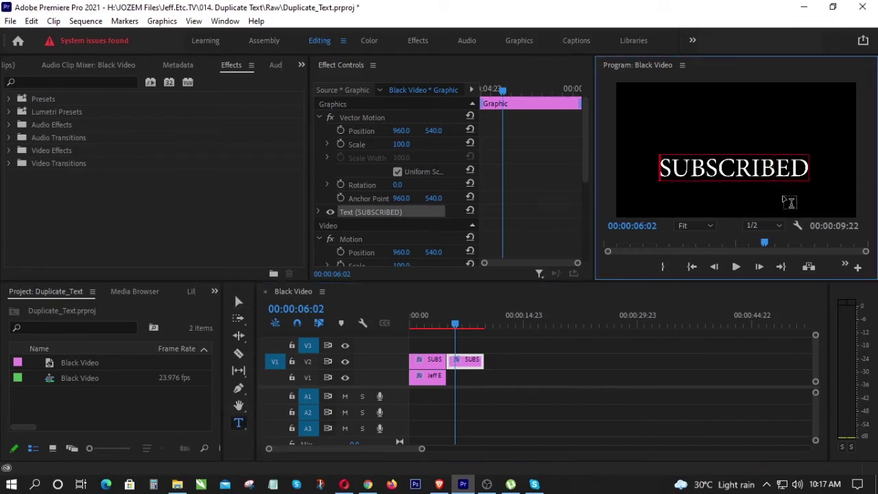
key(ctrl+a)
text(THA)
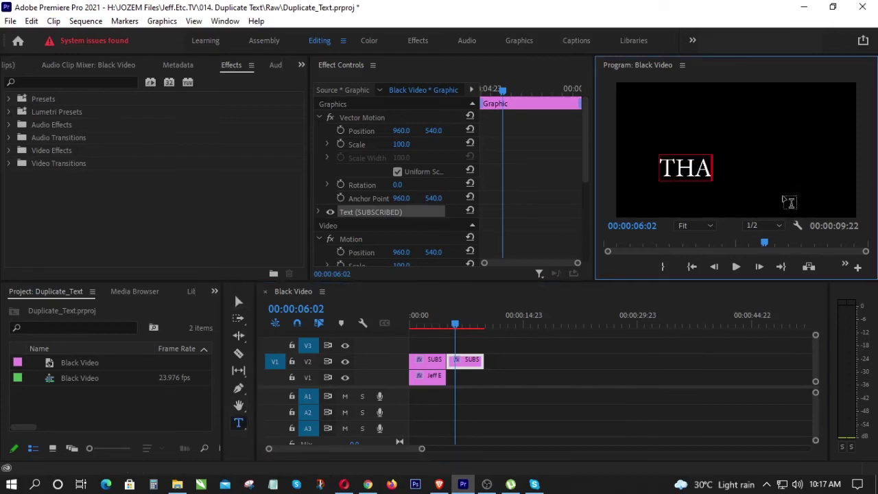
text(NK YOU)
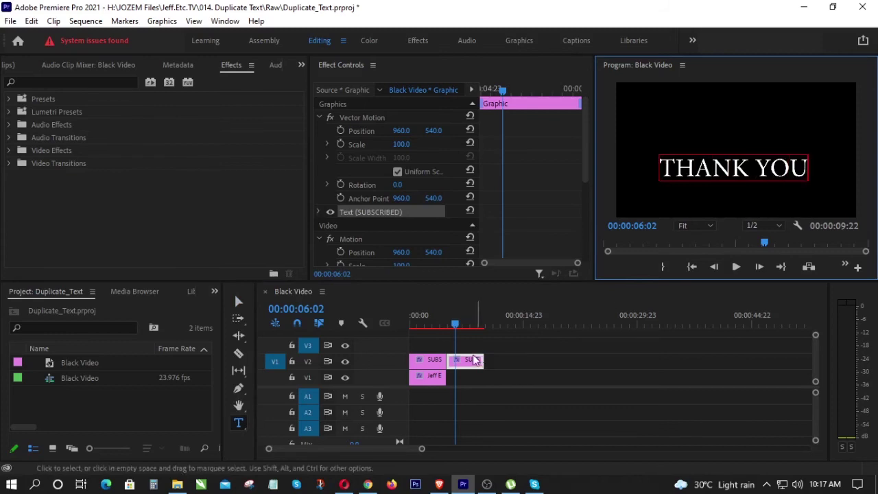
click(459, 327)
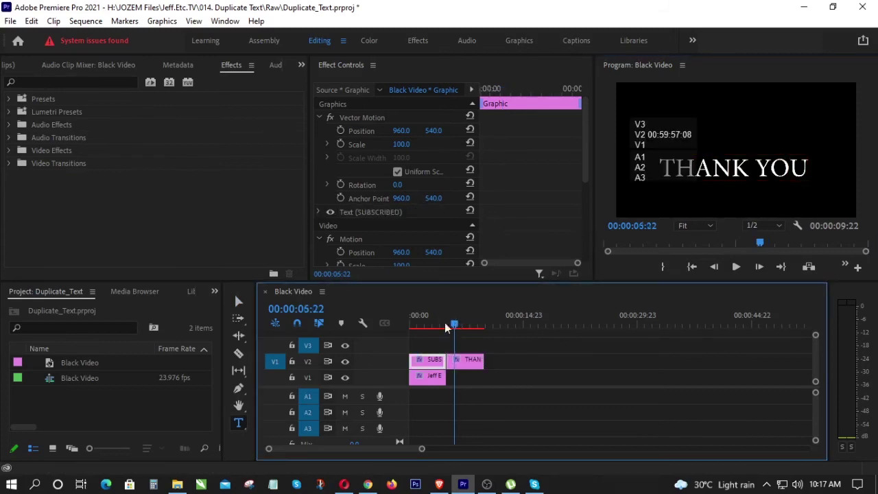
click(408, 325)
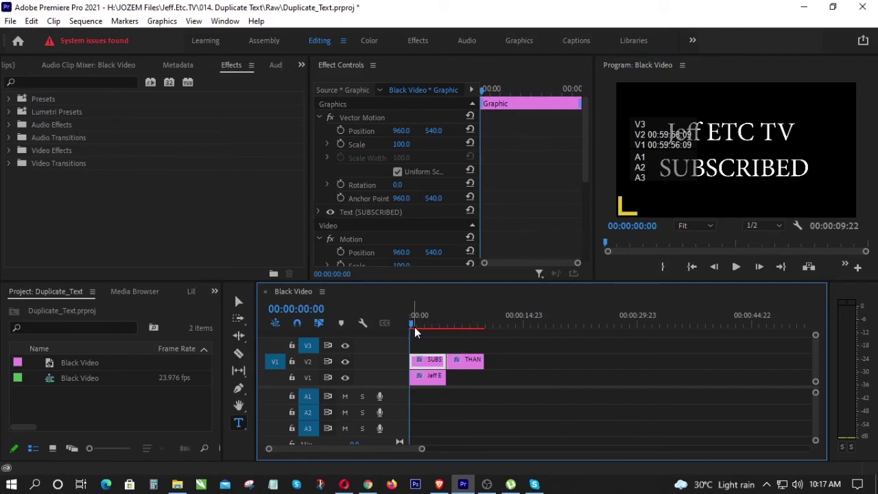
key(space)
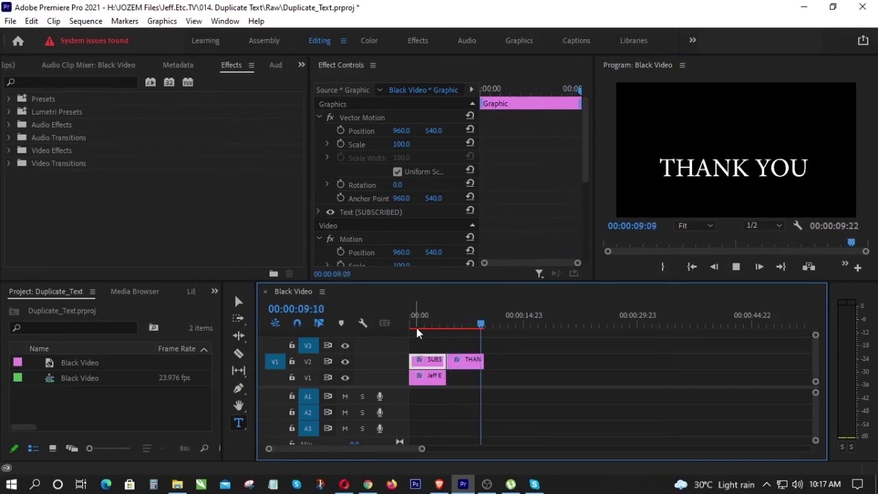
key(space)
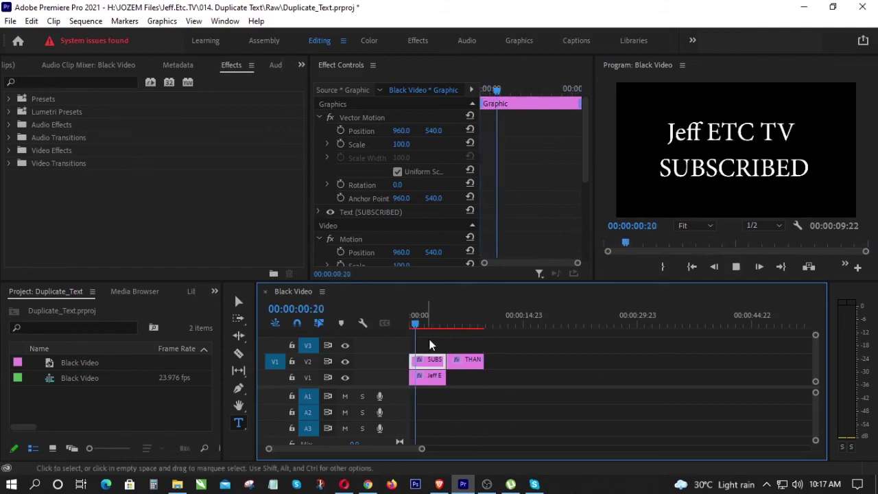
key(space)
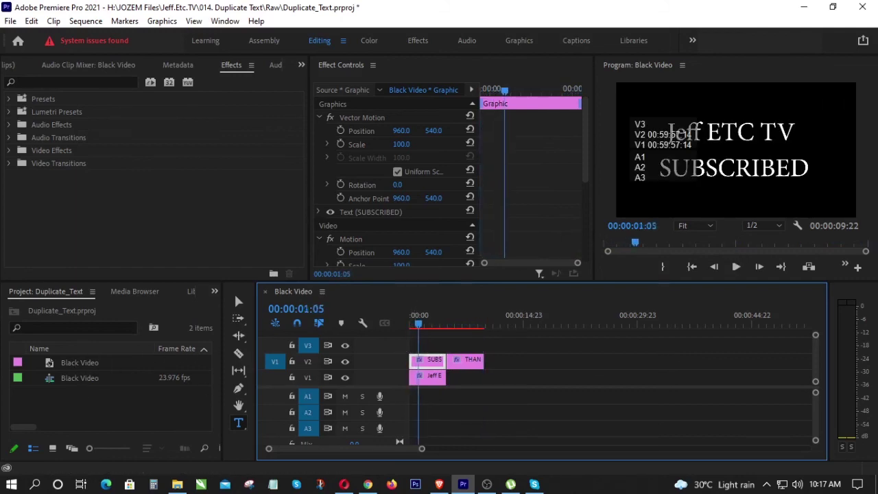